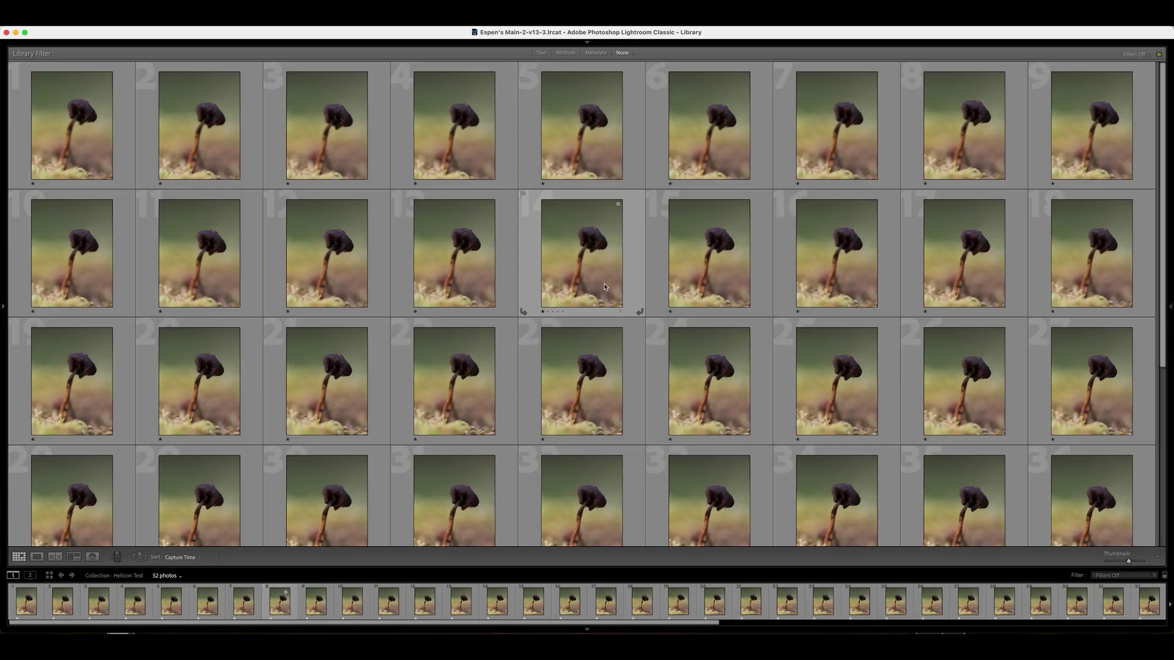
pyautogui.rightClick(581, 263)
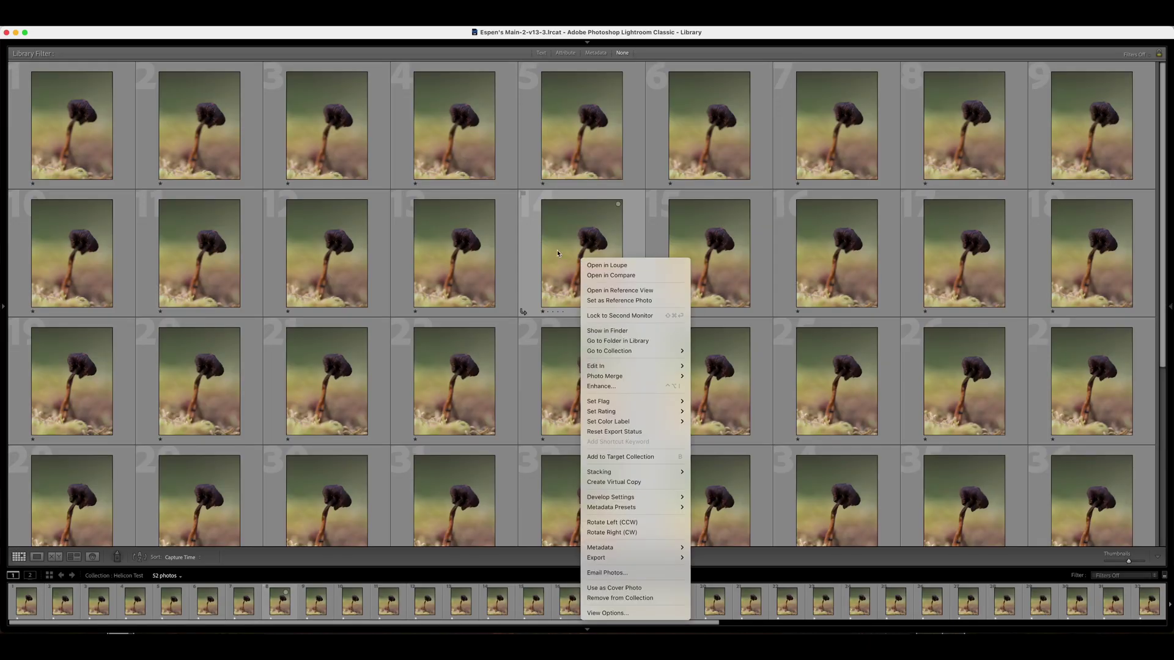
pyautogui.click(558, 253)
pyautogui.click(575, 255)
pyautogui.rightClick(574, 256)
pyautogui.moveTo(644, 422)
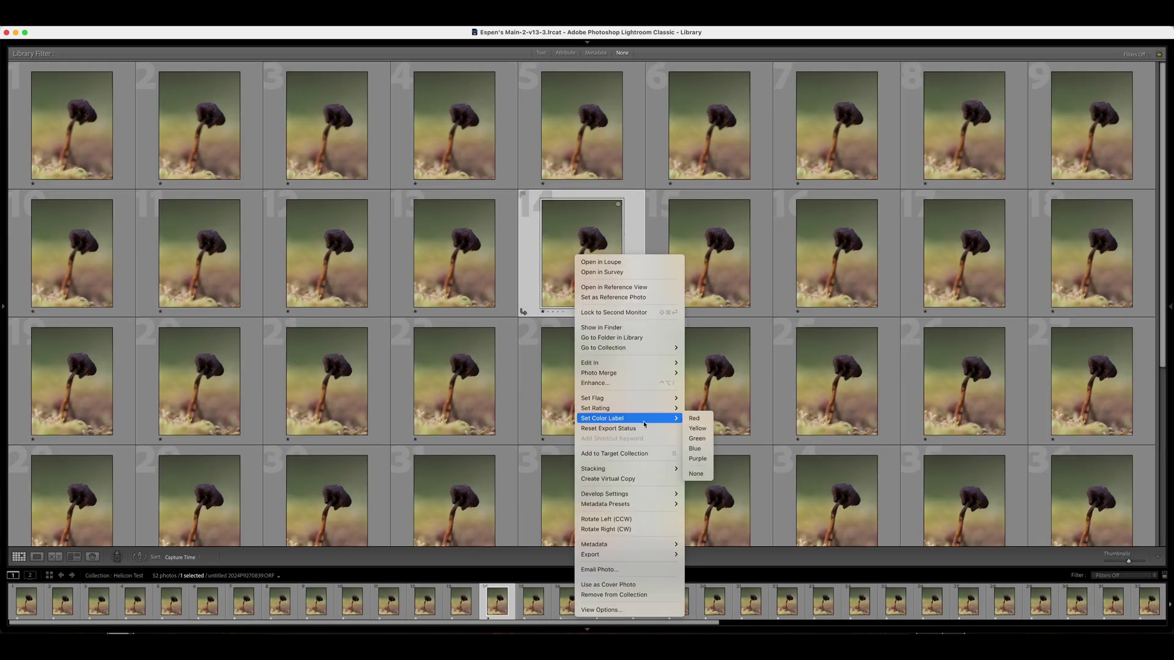
pyautogui.moveTo(636, 554)
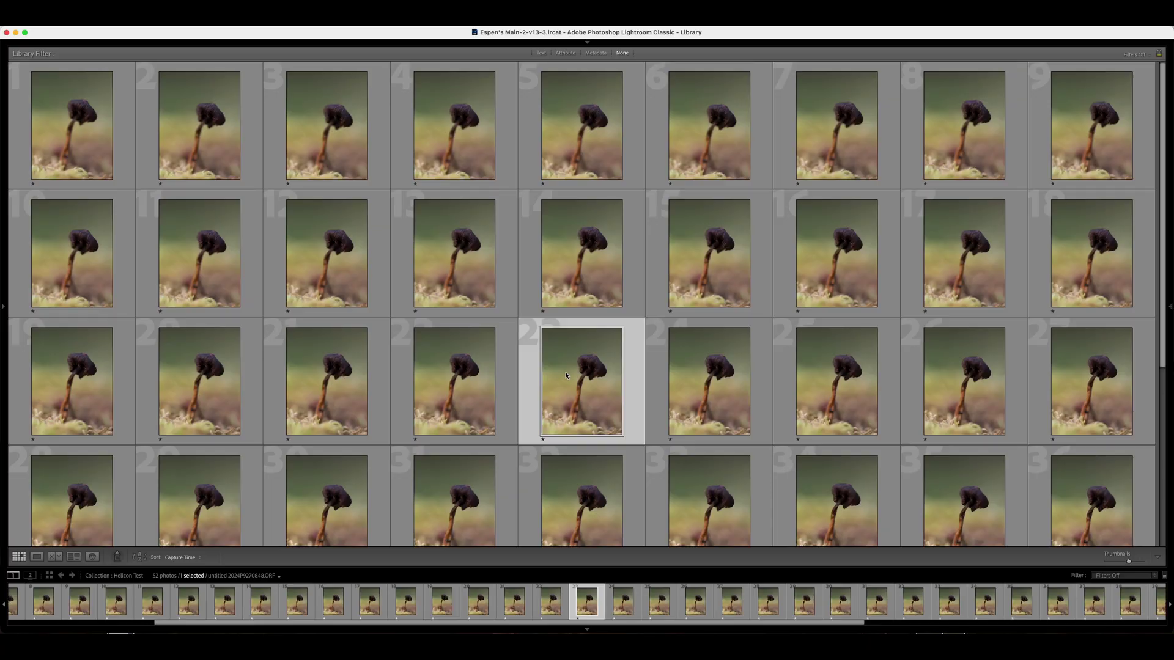
pyautogui.scroll(-4, 566, 376)
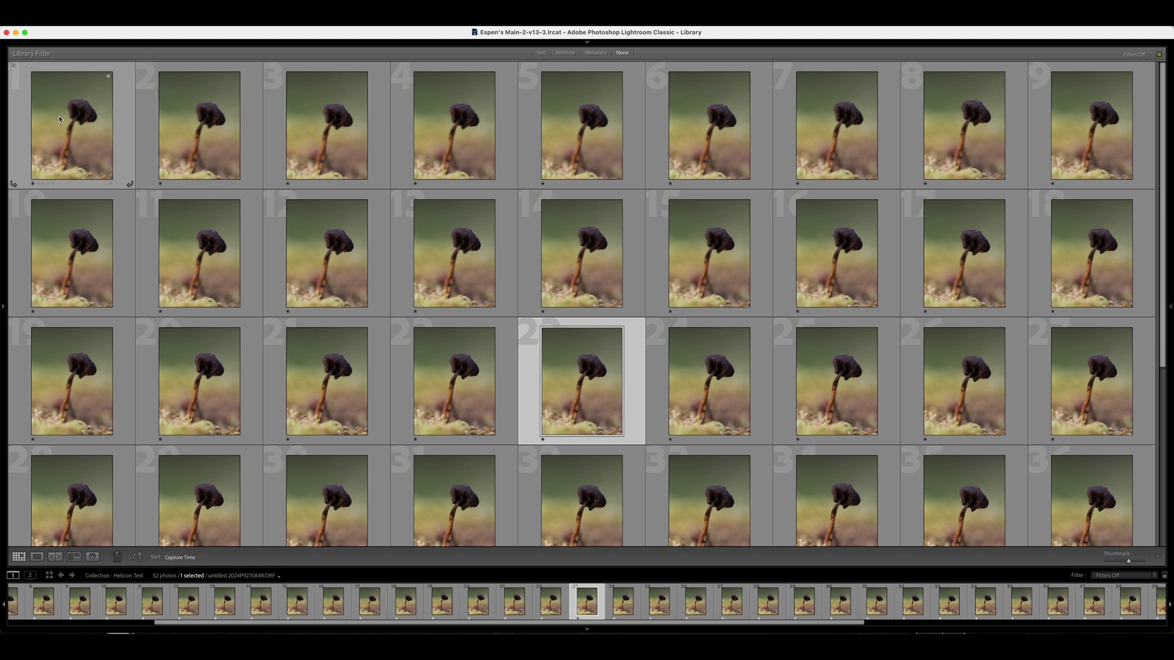
pyautogui.doubleClick(86, 124)
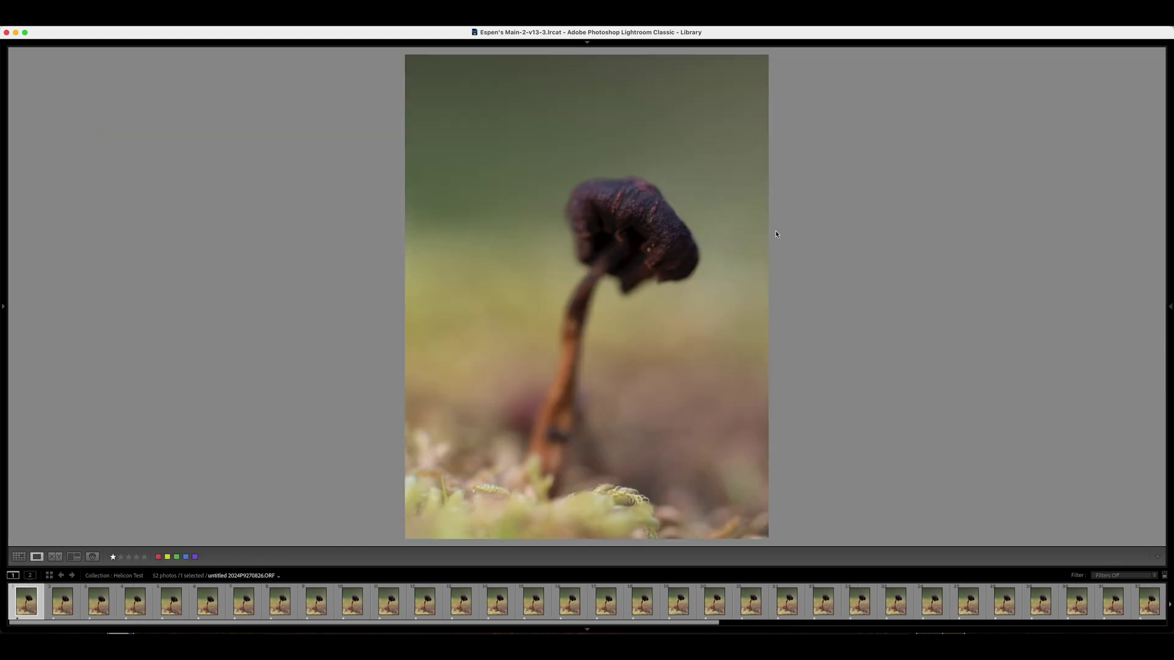
pyautogui.click(643, 221)
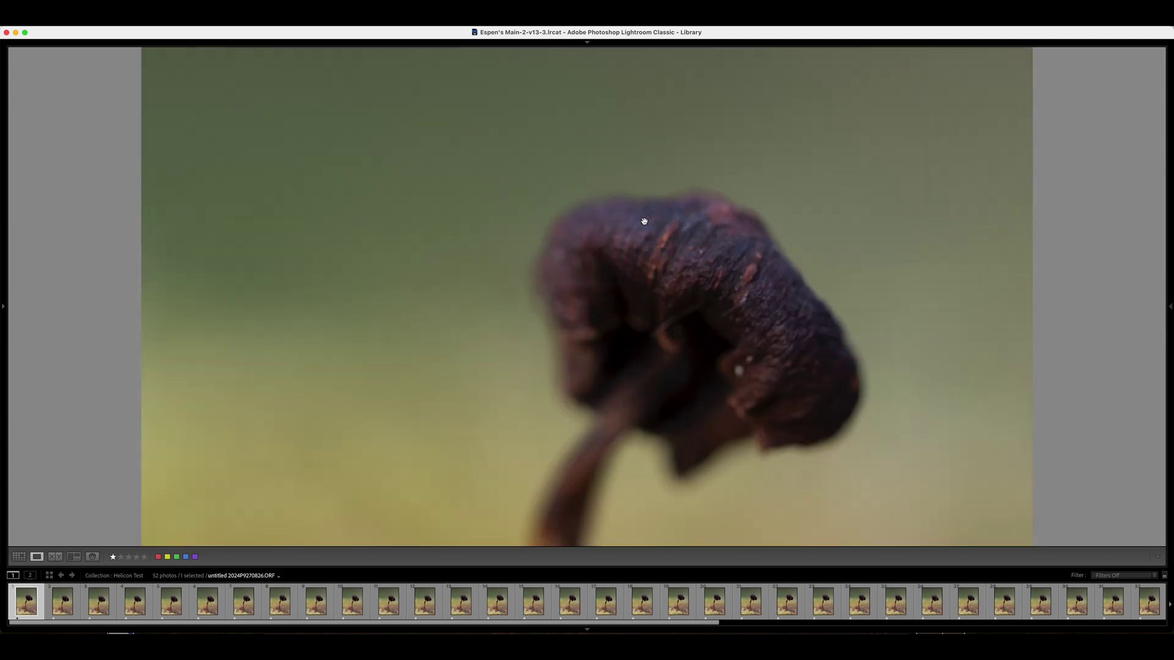
pyautogui.moveTo(750, 326); pyautogui.dragTo(724, 288)
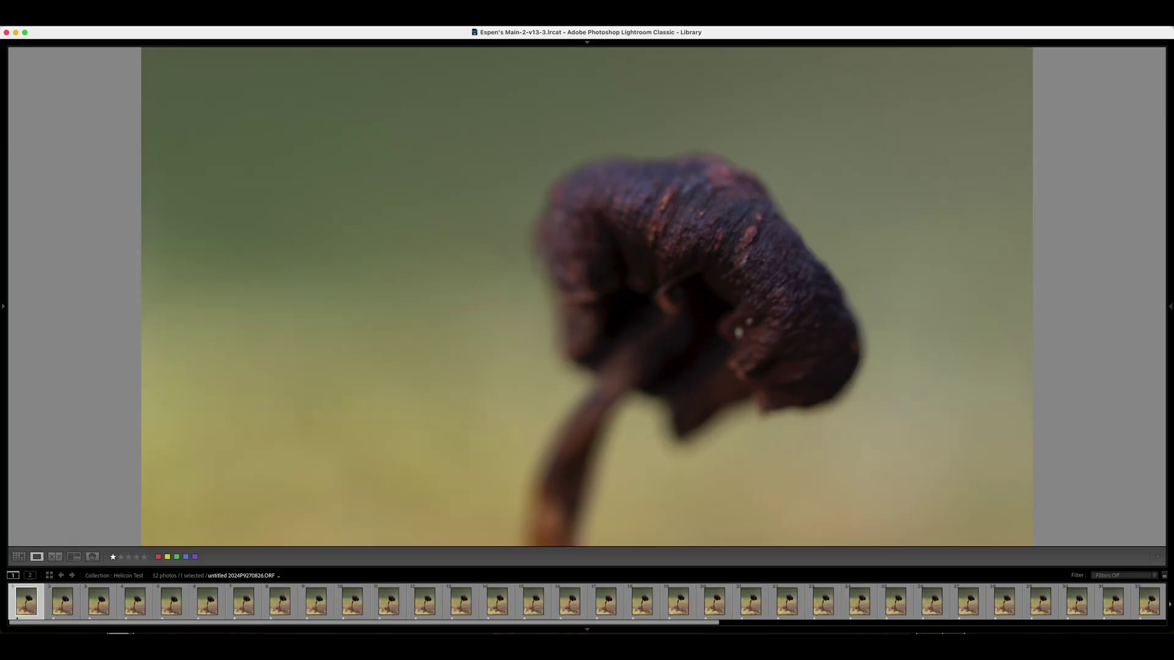
pyautogui.click(63, 602)
pyautogui.click(26, 601)
pyautogui.press('Right')
pyautogui.press('Left')
pyautogui.click(905, 435)
# Remove the first shot from the Helicon Test collection and open photo 51 full-size
pyautogui.press('g')
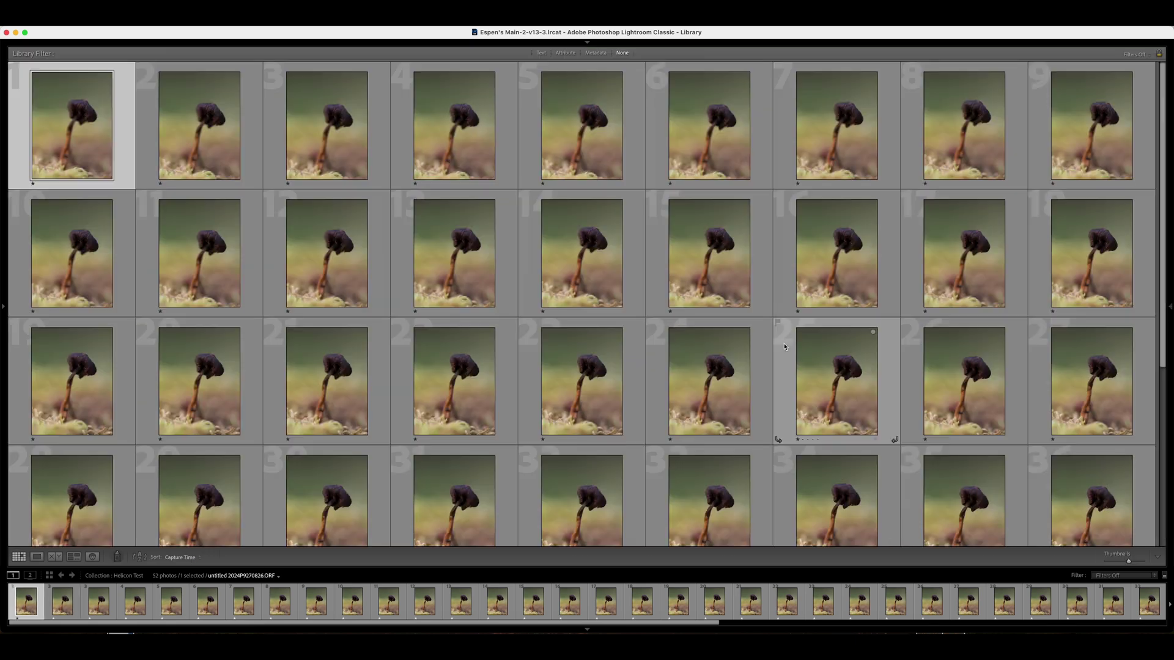
pyautogui.scroll(-5, 87, 137)
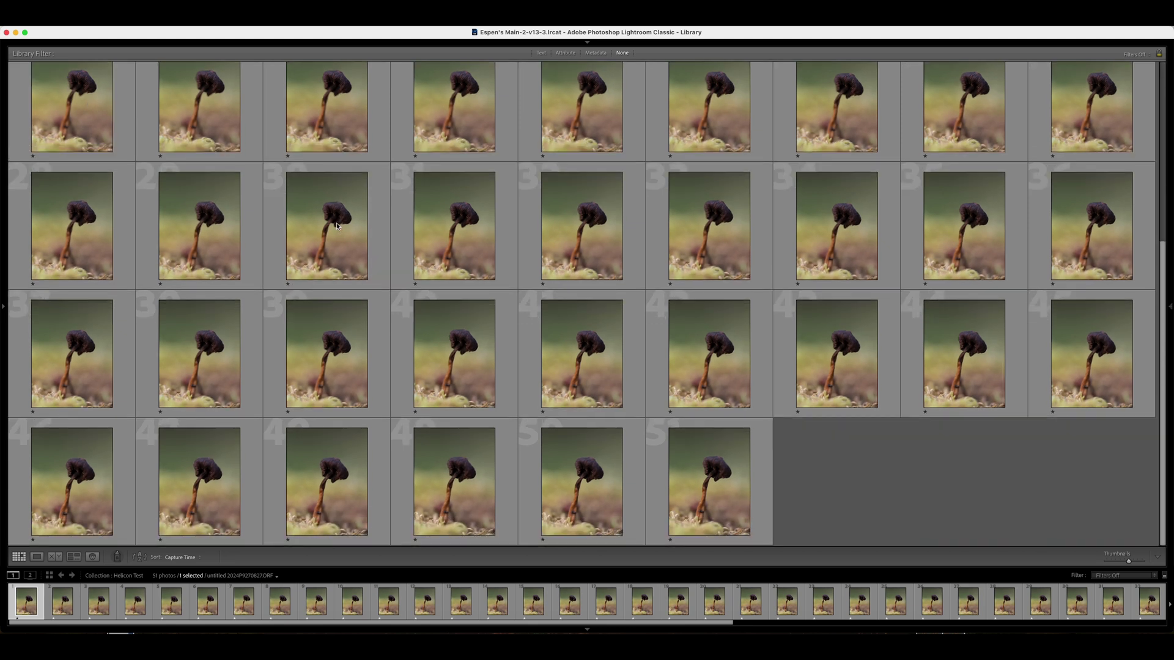
pyautogui.doubleClick(685, 480)
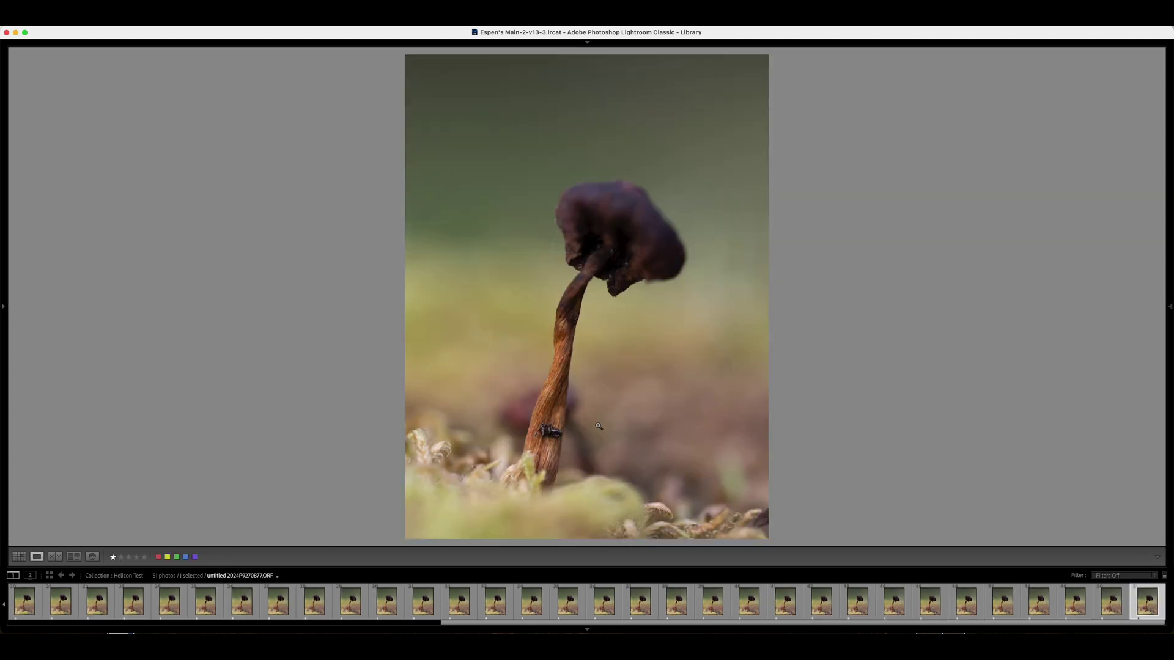
# Zoom in on photo 51's stem and small spider, then pan up to the cap
pyautogui.click(557, 428)
pyautogui.moveTo(501, 293); pyautogui.dragTo(504, 392)
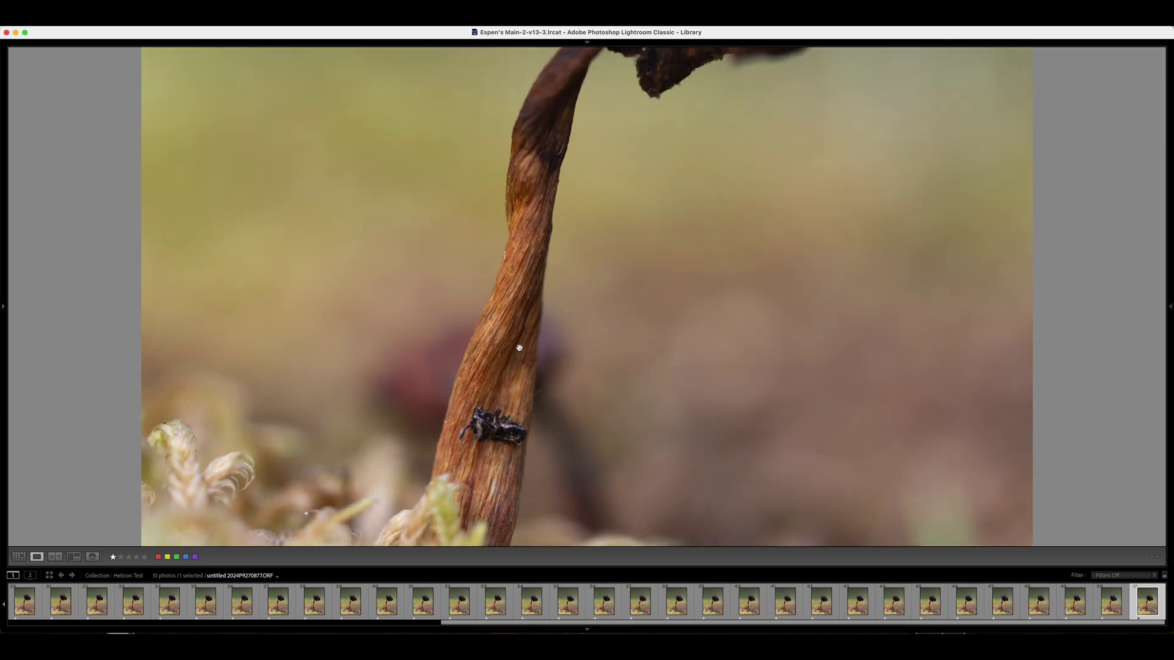
pyautogui.moveTo(538, 192); pyautogui.dragTo(525, 280)
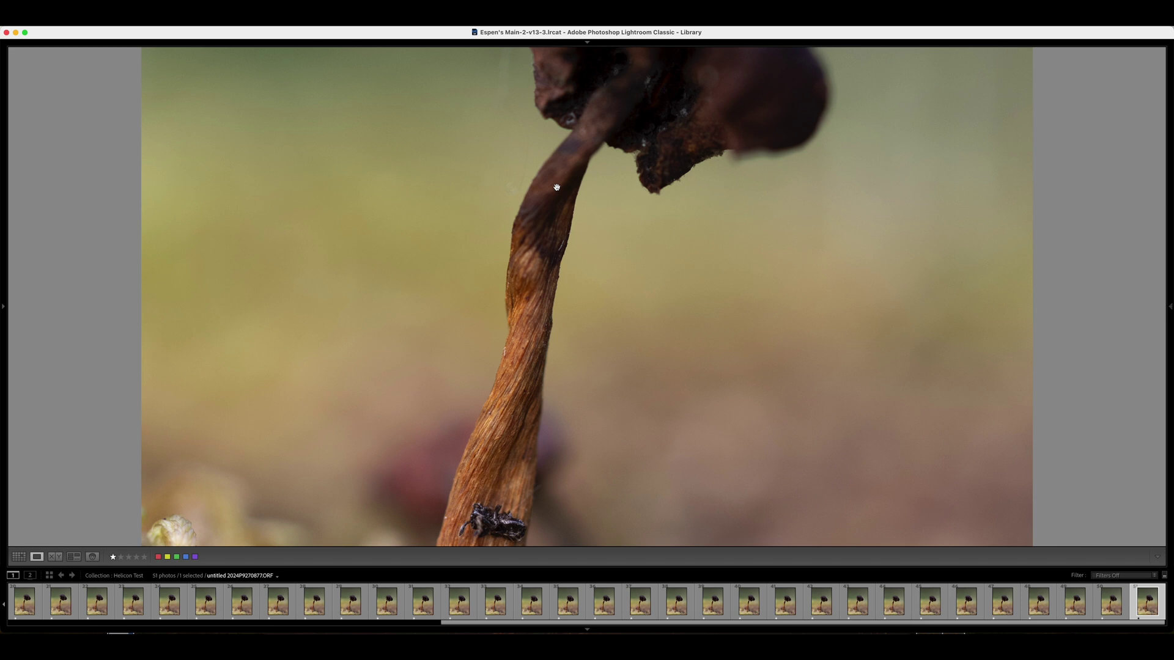
# Step back through the stack to the first frame and fit it to the screen
pyautogui.press('Left')
pyautogui.press('Left')
pyautogui.press('Left')
pyautogui.press('Left')
pyautogui.press('Left')
pyautogui.press('Left')
pyautogui.press('Left')
pyautogui.press('Left')
pyautogui.press('Left')
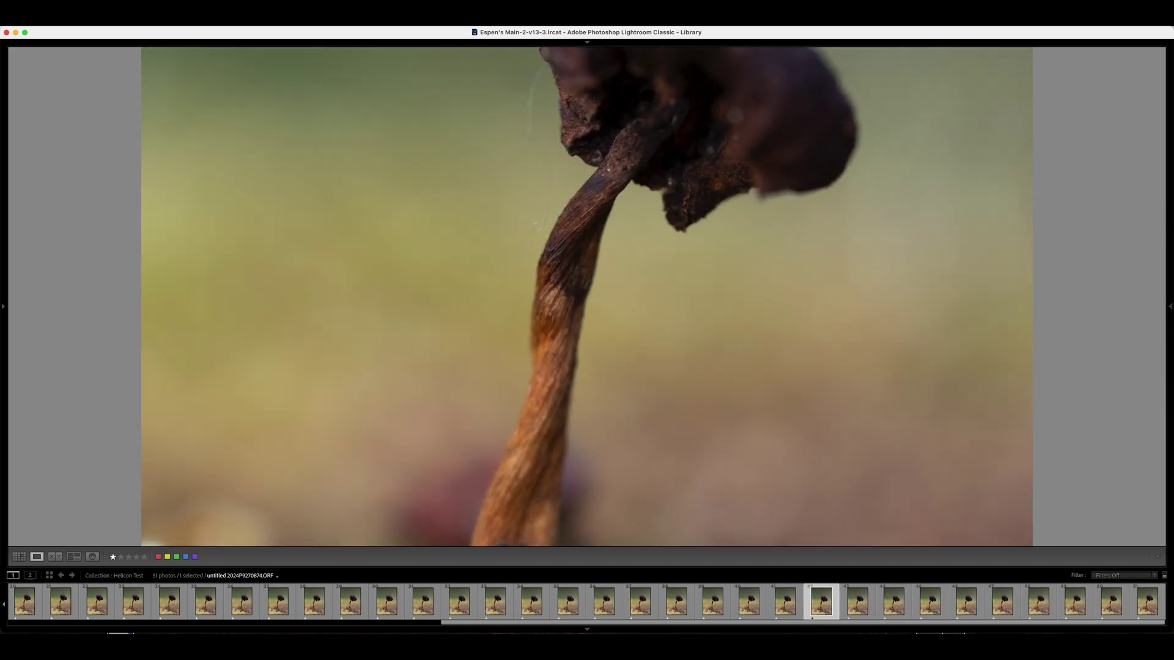
pyautogui.press('Left')
pyautogui.press('Left')
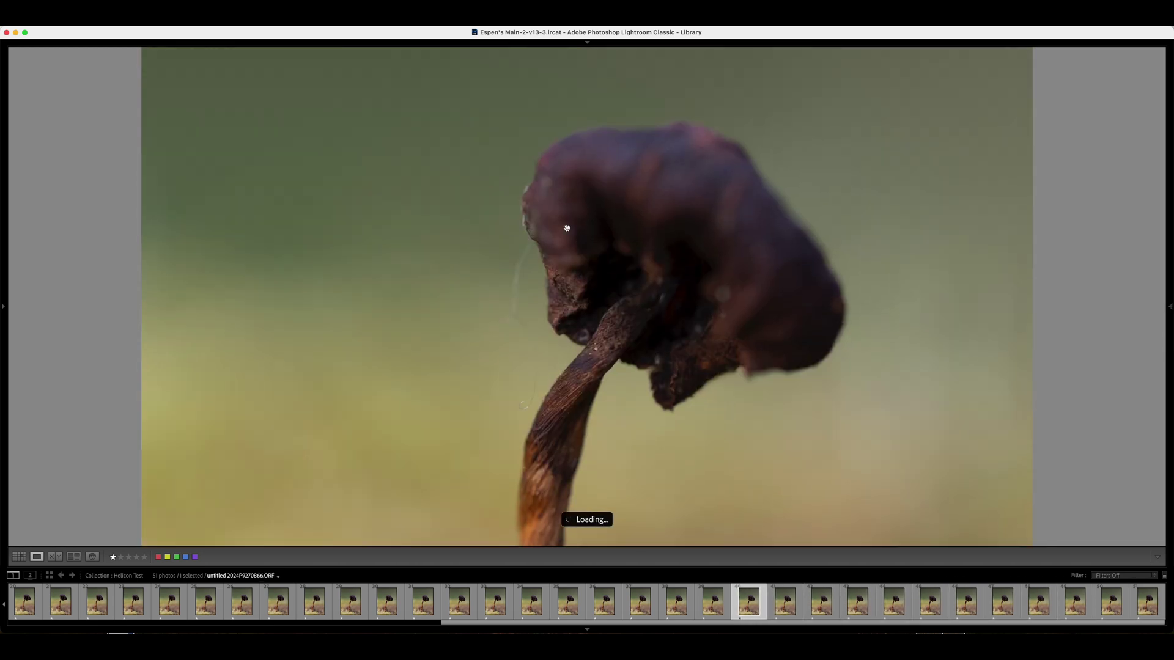
pyautogui.press('Left')
pyautogui.press('Home')
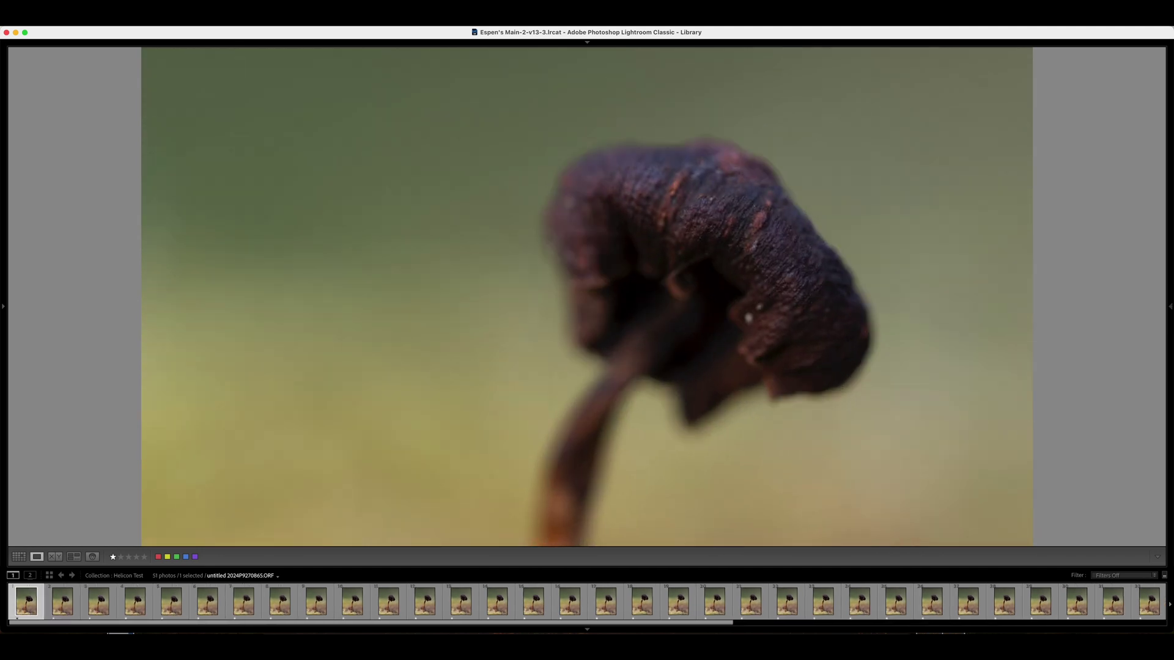
pyautogui.click(670, 415)
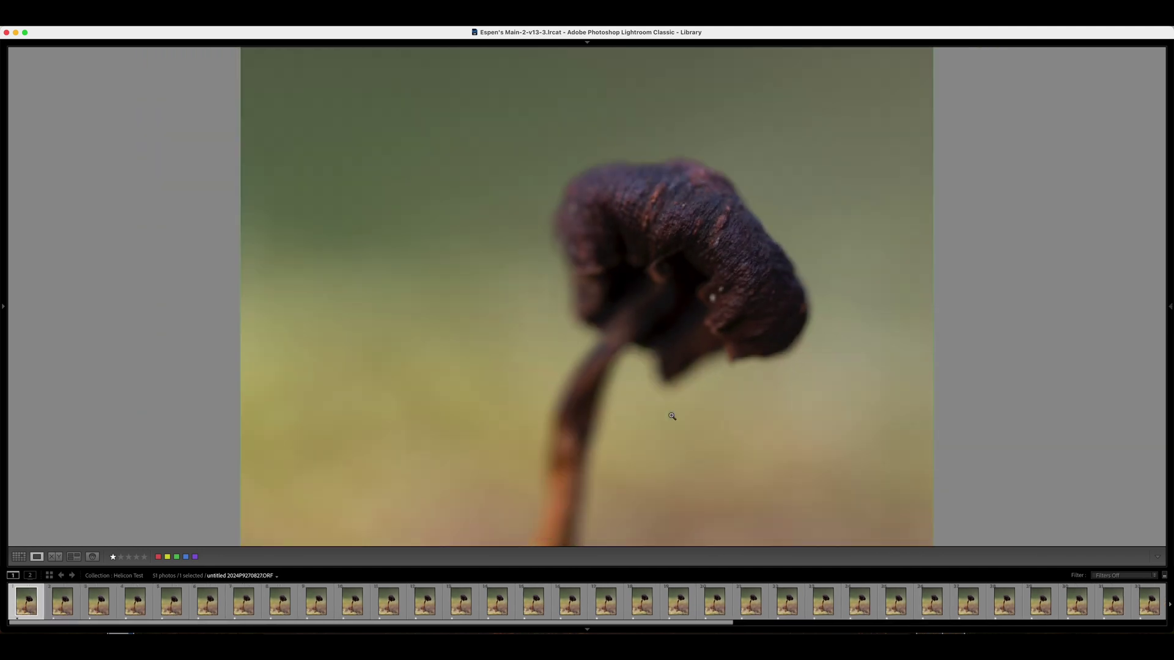
pyautogui.press('Right')
pyautogui.press('Right')
pyautogui.press('Right')
pyautogui.press('Right')
pyautogui.press('Right')
pyautogui.press('Right')
pyautogui.press('Right')
pyautogui.press('Right')
pyautogui.press('Right')
pyautogui.press('Right')
pyautogui.press('Right')
pyautogui.press('Right')
pyautogui.press('Right')
pyautogui.press('Right')
pyautogui.press('Right')
pyautogui.press('Right')
pyautogui.press('Right')
pyautogui.press('Right')
pyautogui.press('Right')
pyautogui.press('Right')
pyautogui.press('Right')
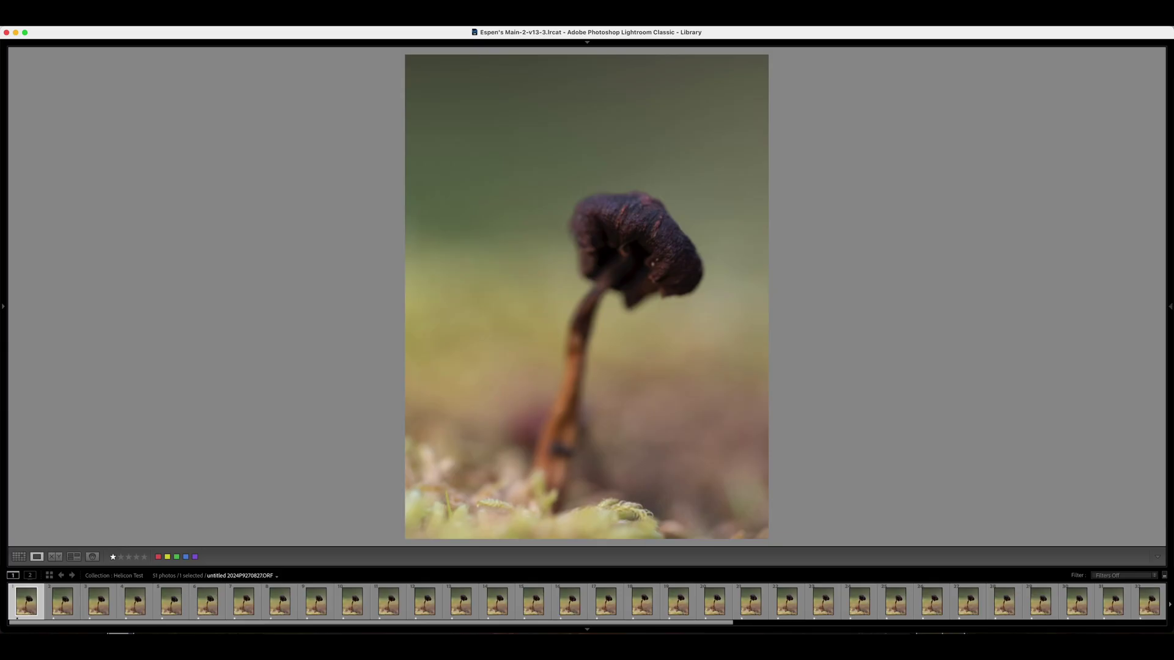
# Switch Lightroom to the Grid view of the mushroom stack
pyautogui.press('g')
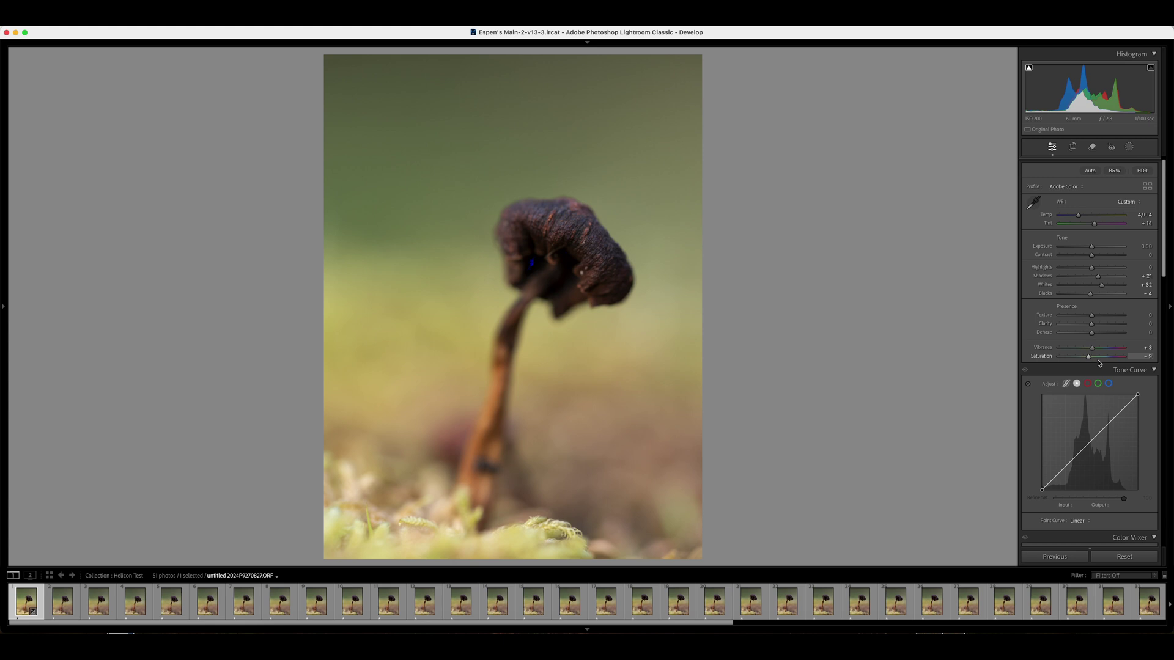
# Select all 51 shots and synchronize the first shot's develop settings to them
pyautogui.press('g')
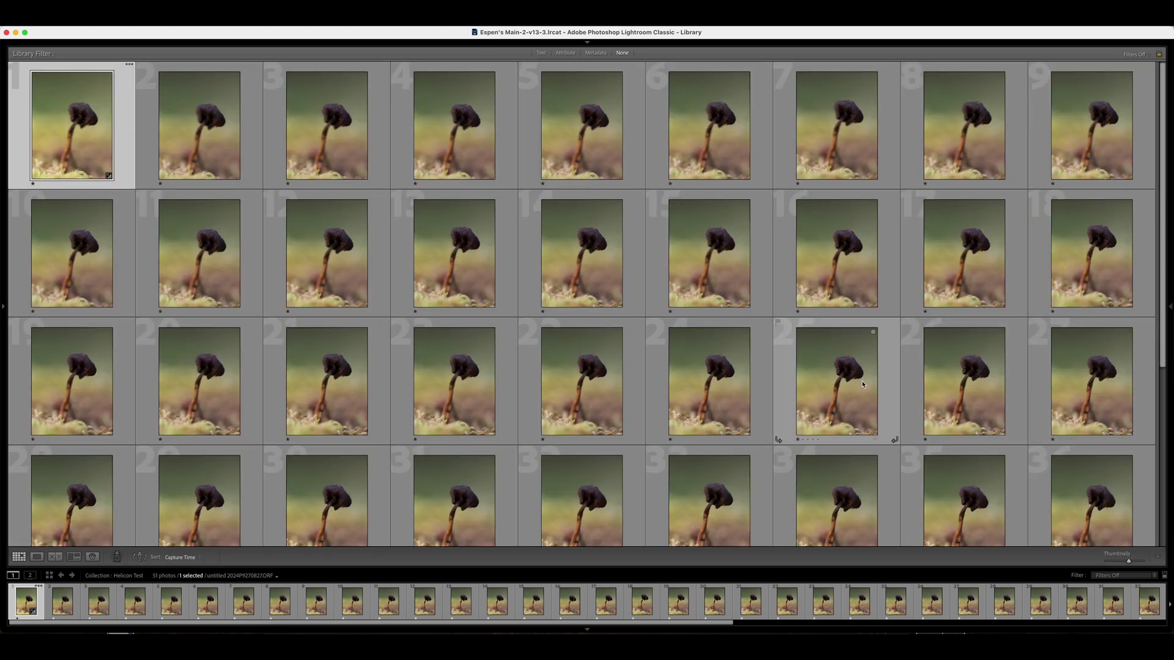
pyautogui.scroll(-5, 862, 383)
pyautogui.press('super+a')
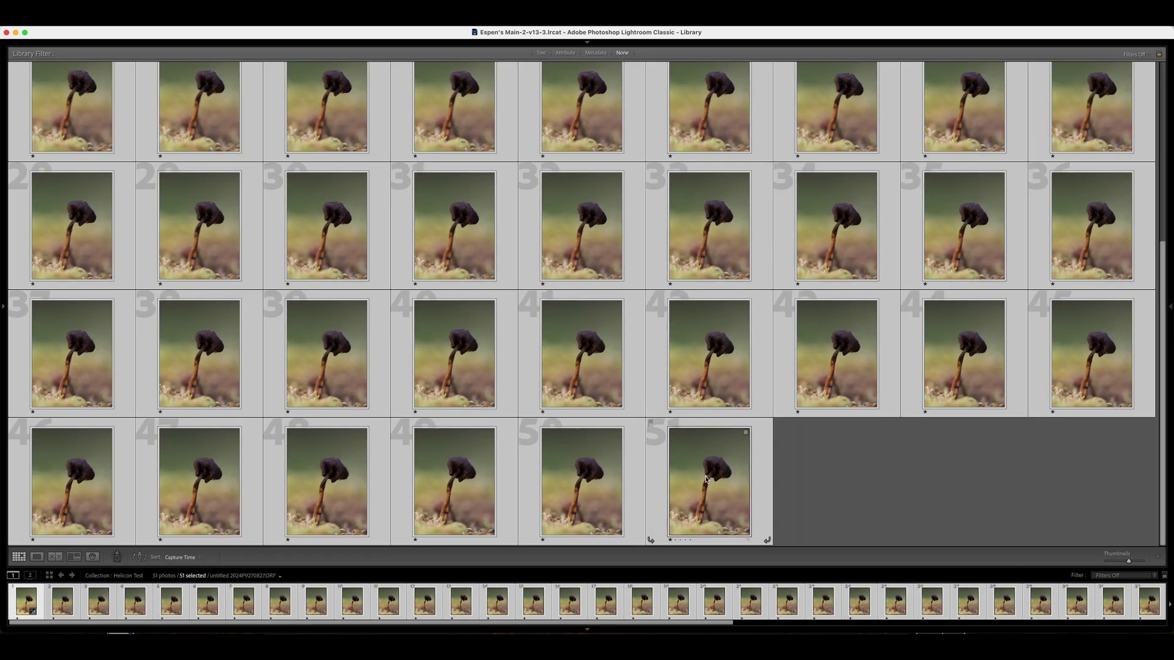
pyautogui.press('F8')
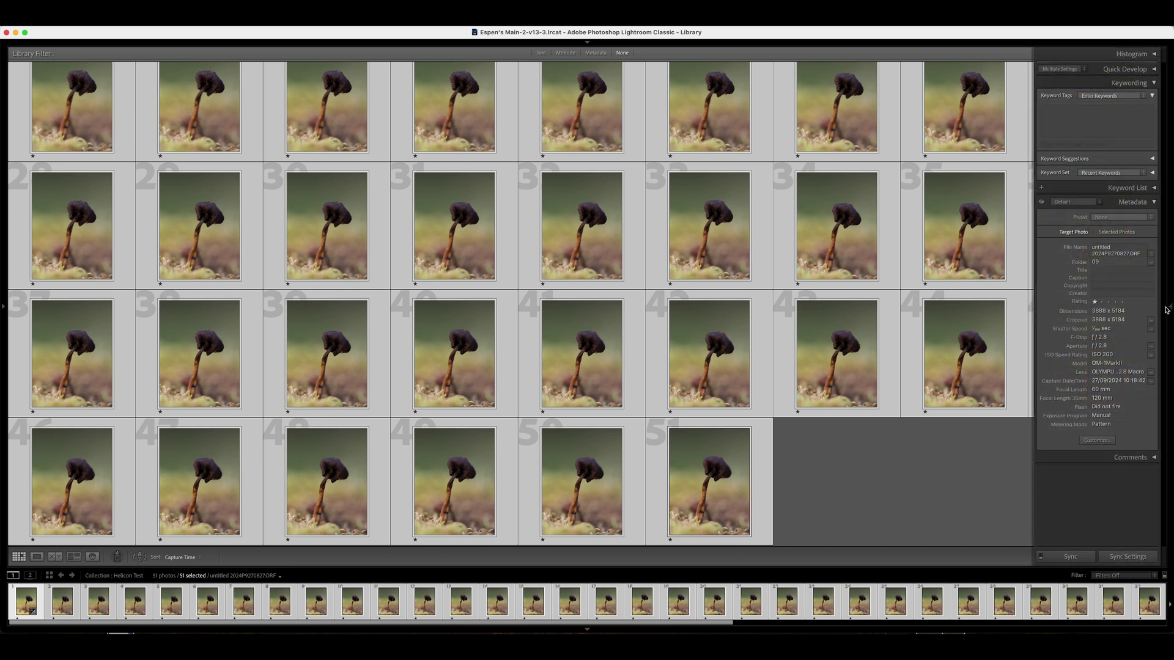
pyautogui.click(1128, 556)
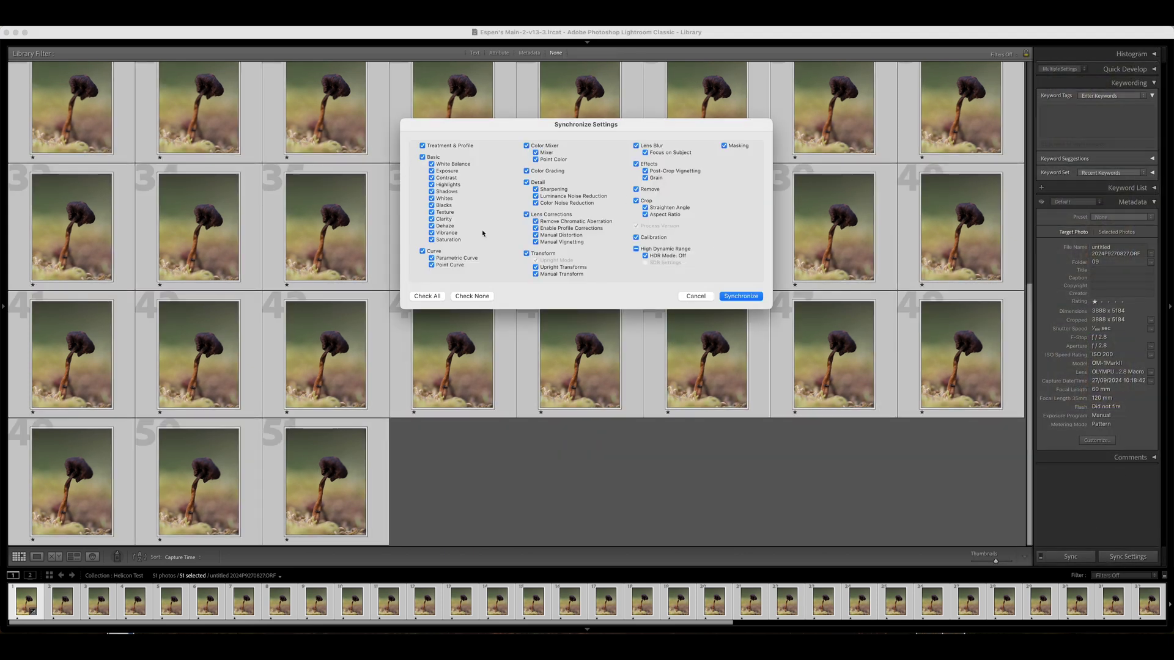
pyautogui.click(740, 296)
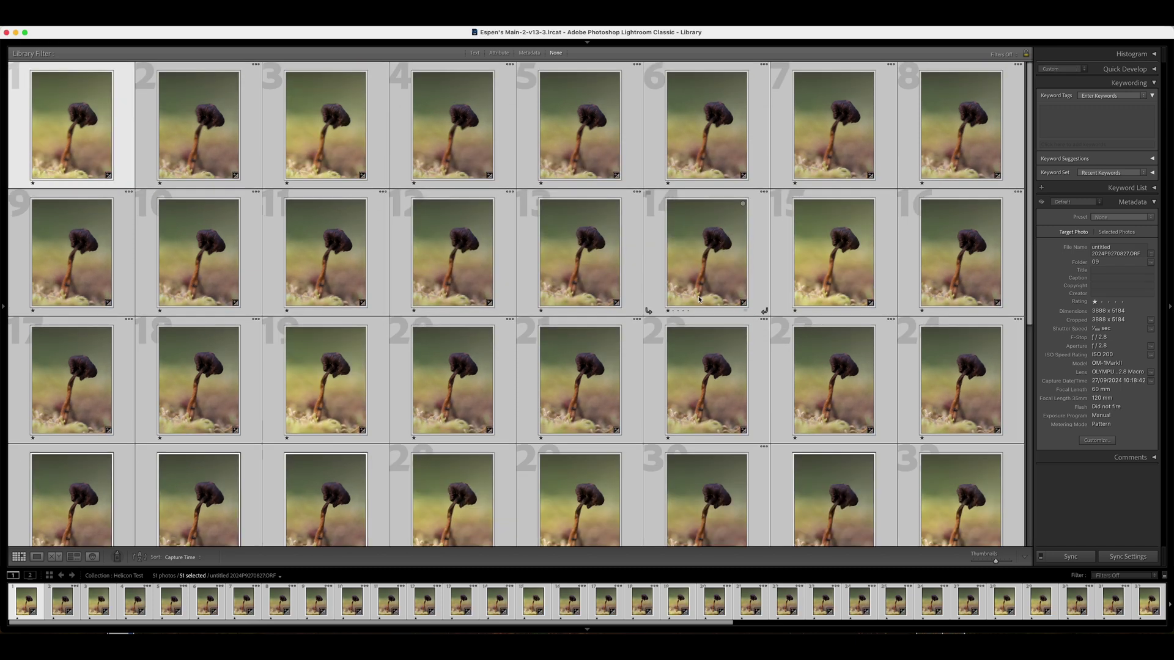
# Export the selected stack to Helicon Focus as TIFF files
pyautogui.scroll(-7, 699, 307)
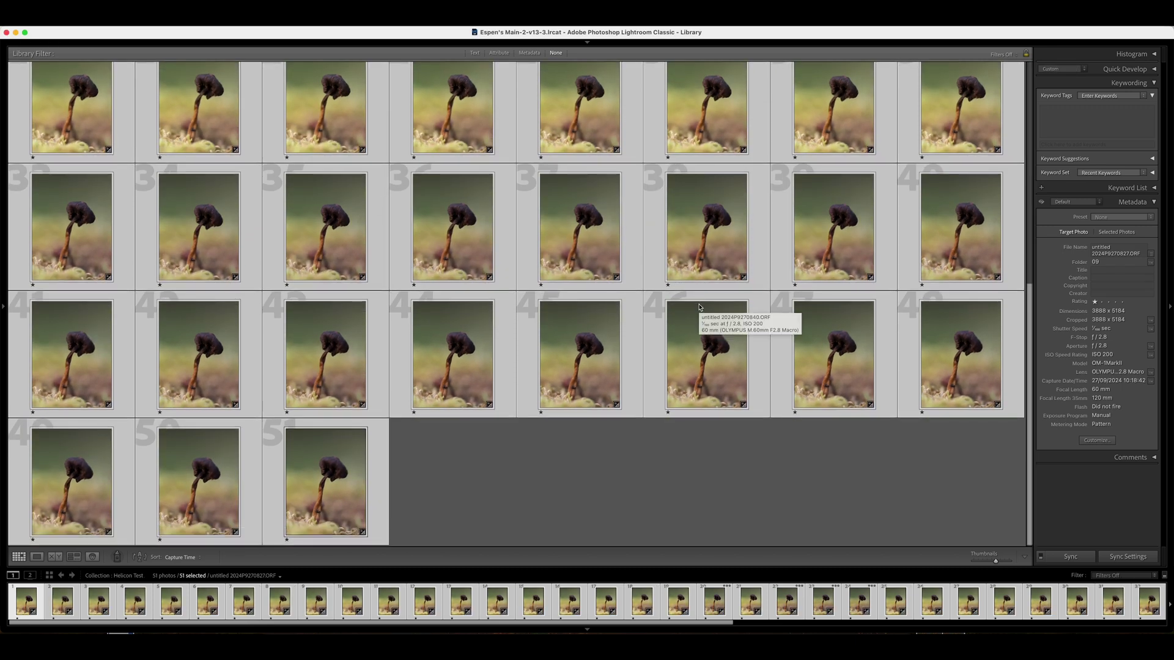
pyautogui.rightClick(565, 350)
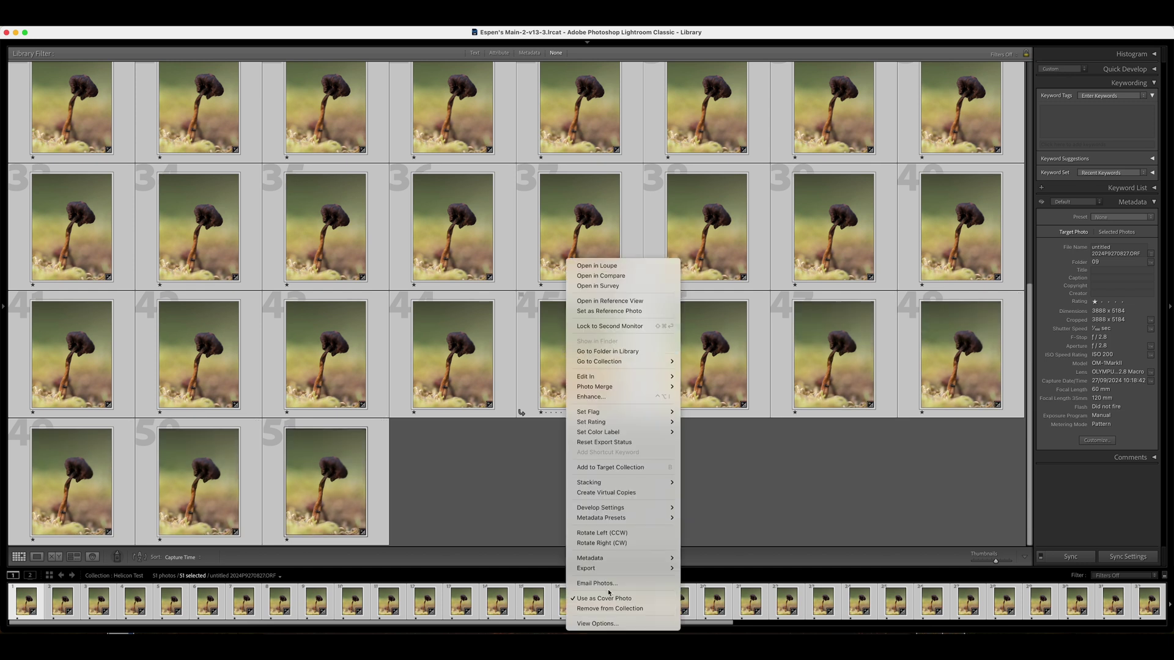
pyautogui.moveTo(612, 570)
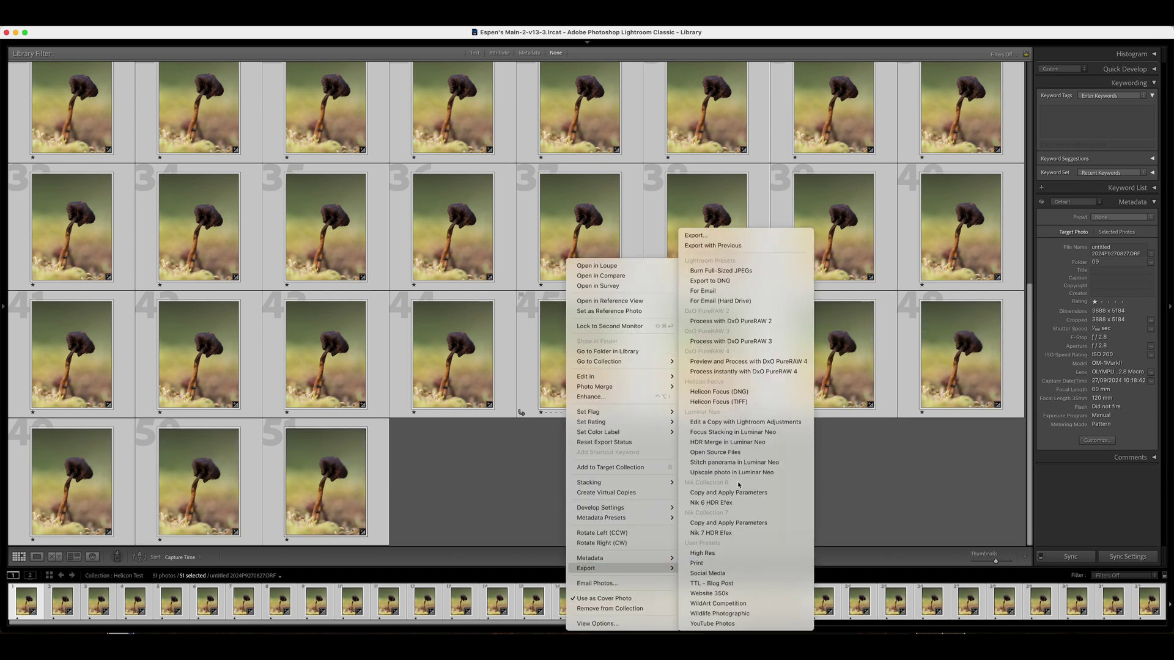
pyautogui.click(744, 404)
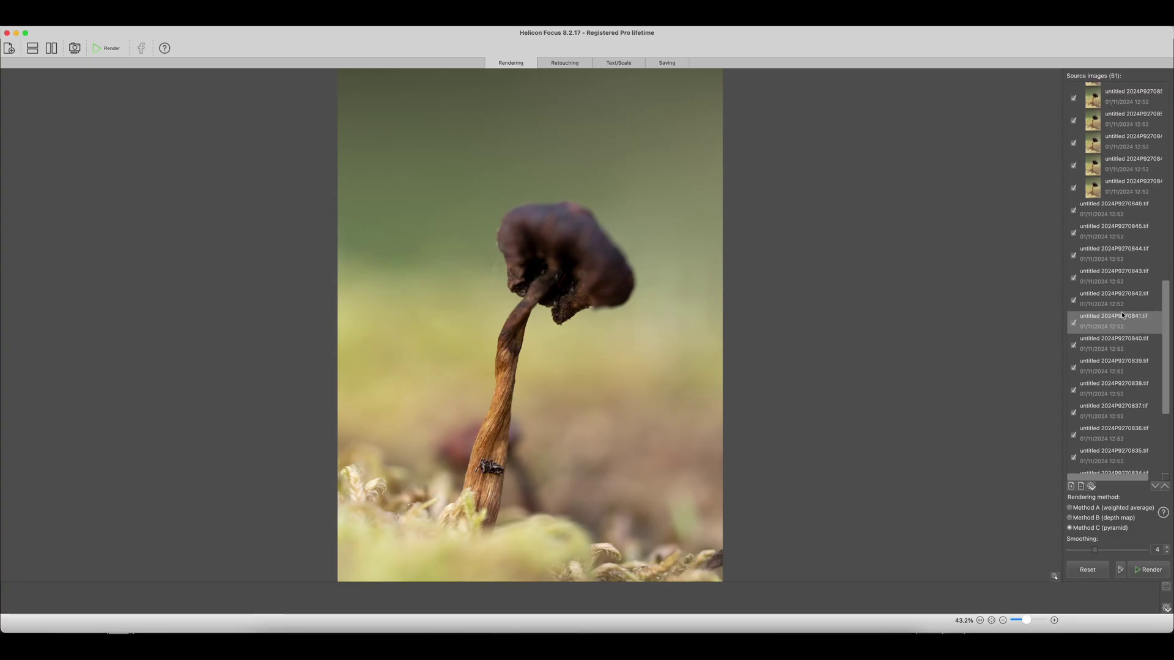
# Scroll the Source Images list to confirm all 51 mushroom frames are loaded
pyautogui.scroll(-1, 1123, 315)
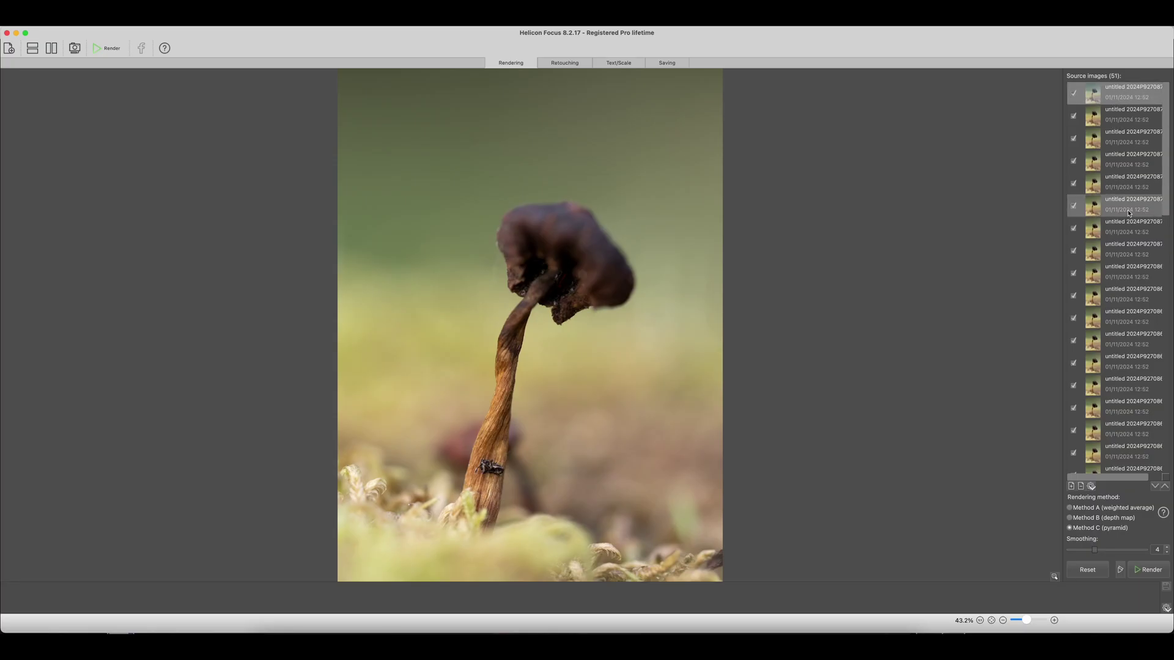
# Preview the last source frame, showing the cap sharp and the stem blurred
pyautogui.scroll(-10, 1129, 213)
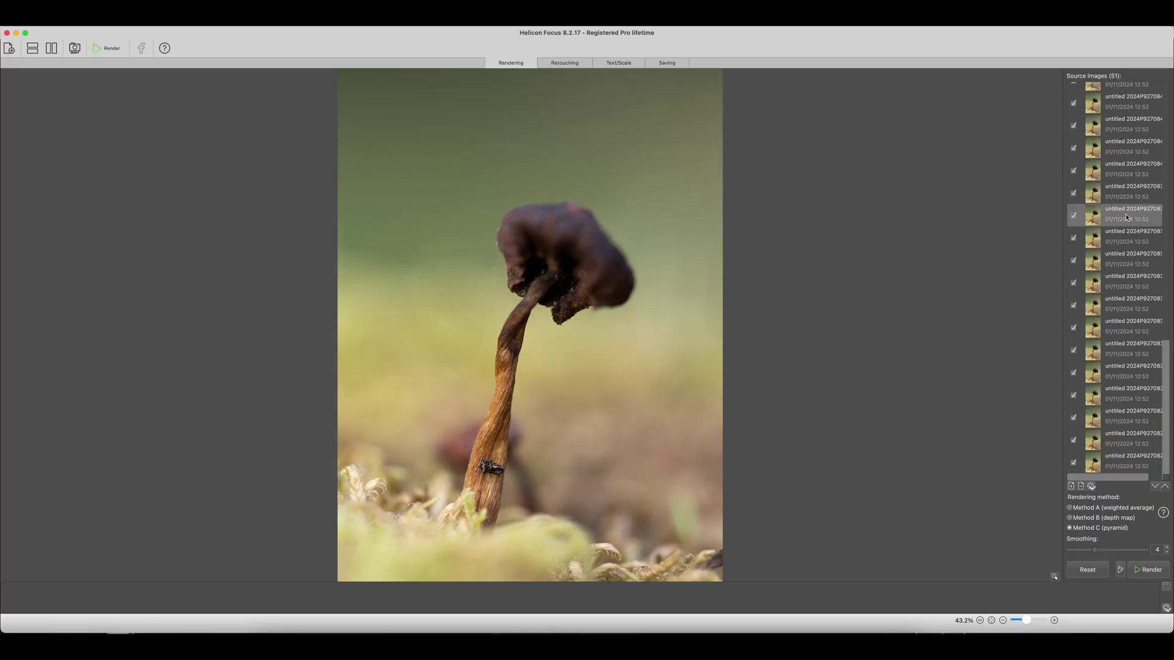
pyautogui.click(1131, 466)
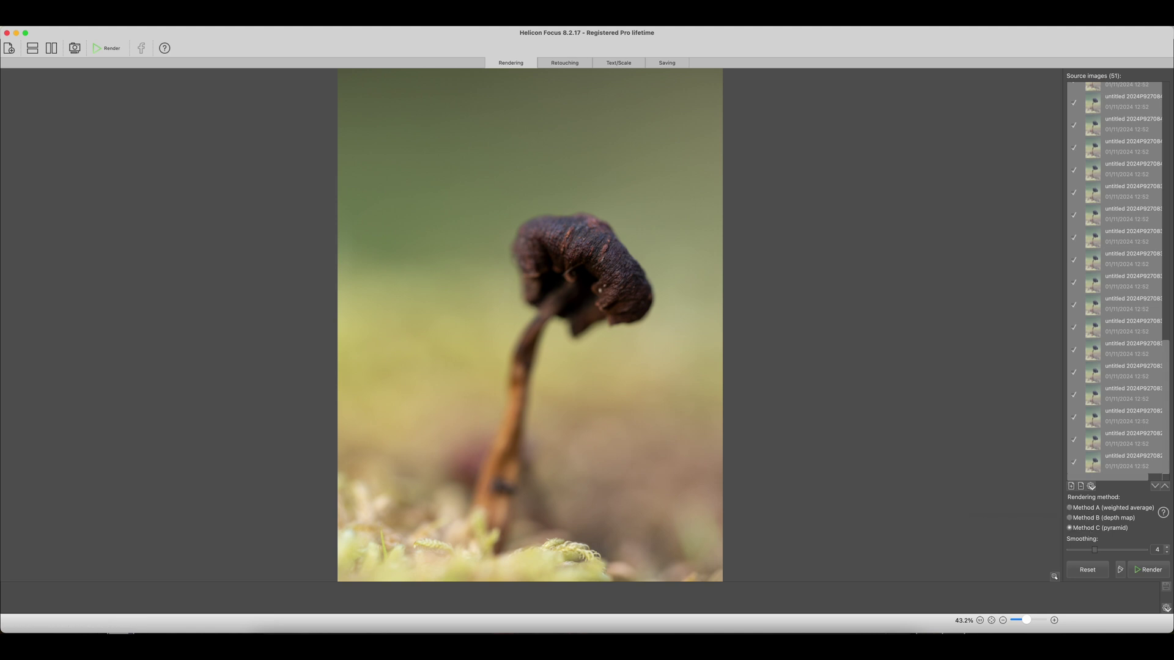
pyautogui.scroll(-1, 660, 334)
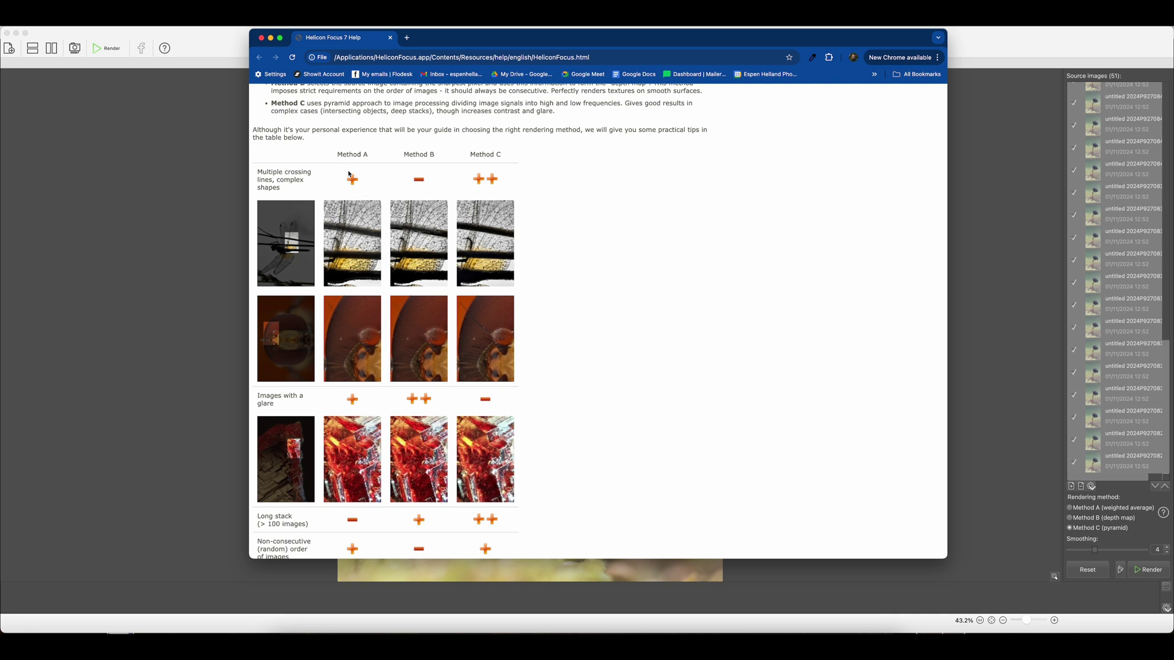
# Scroll through the Method A/B/C comparison table, then close the help and return to Helicon Focus
pyautogui.scroll(-3, 318, 346)
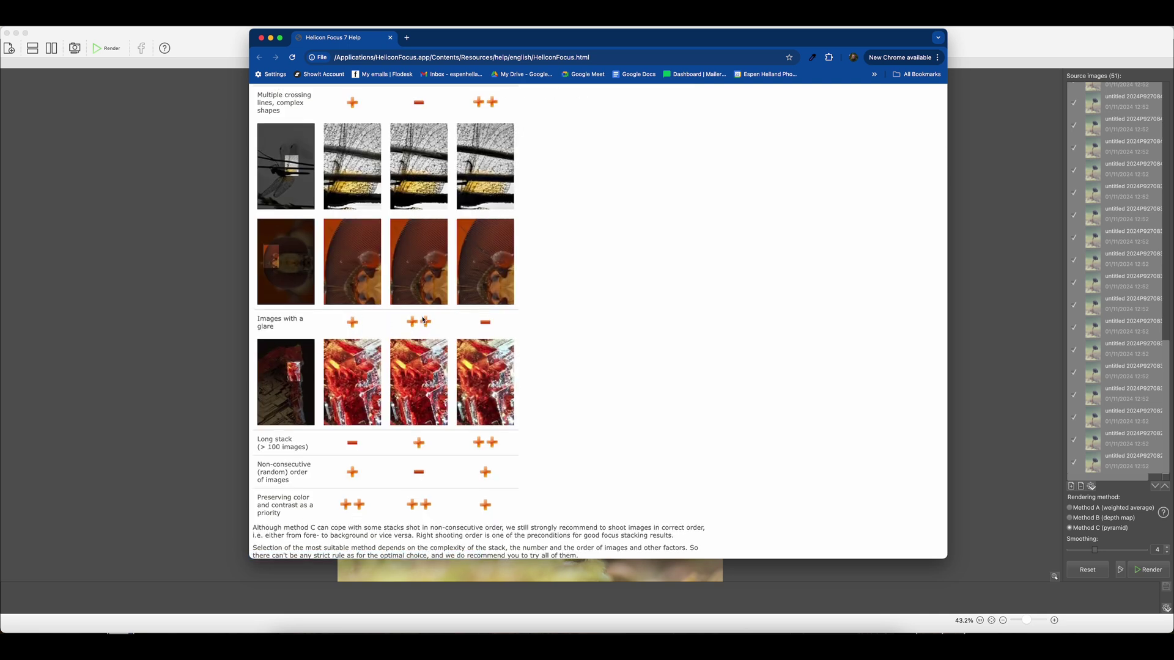
pyautogui.scroll(3, 421, 322)
pyautogui.scroll(-3, 595, 368)
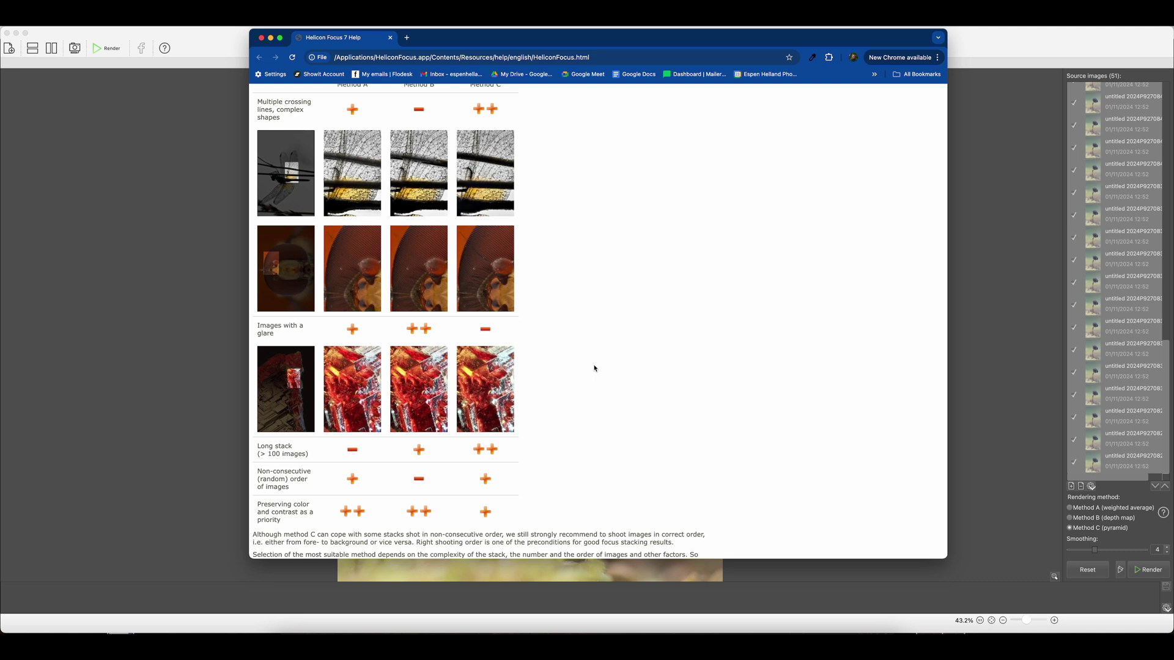
pyautogui.click(1142, 486)
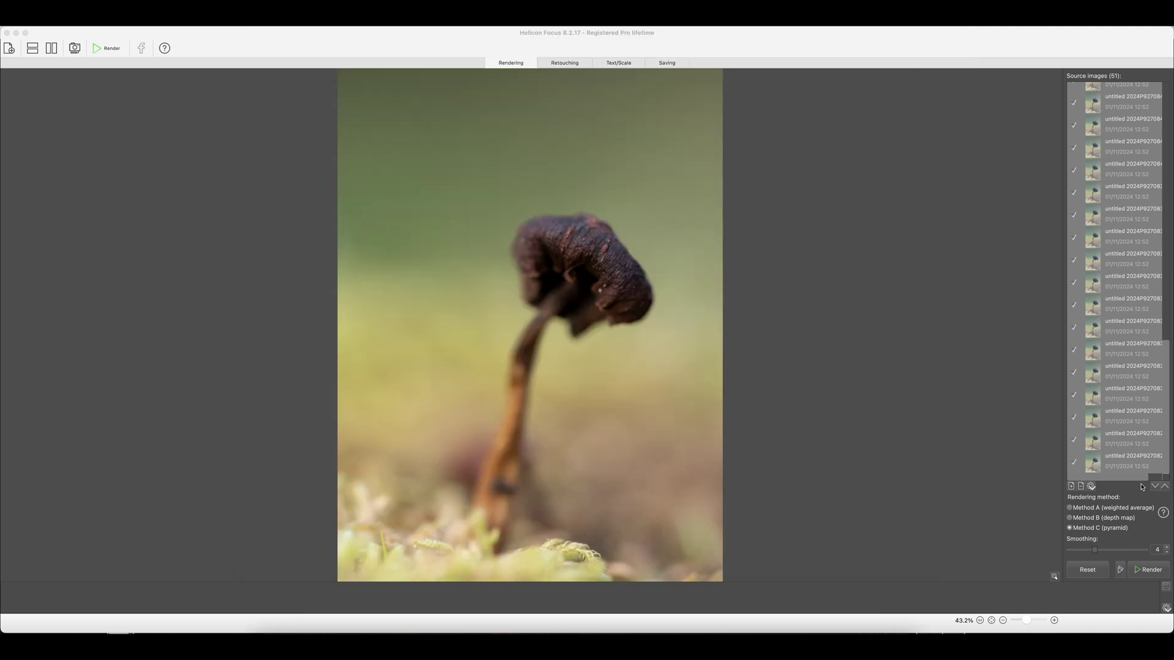
# Render the mushroom stack using Method B (depth map)
pyautogui.click(1078, 519)
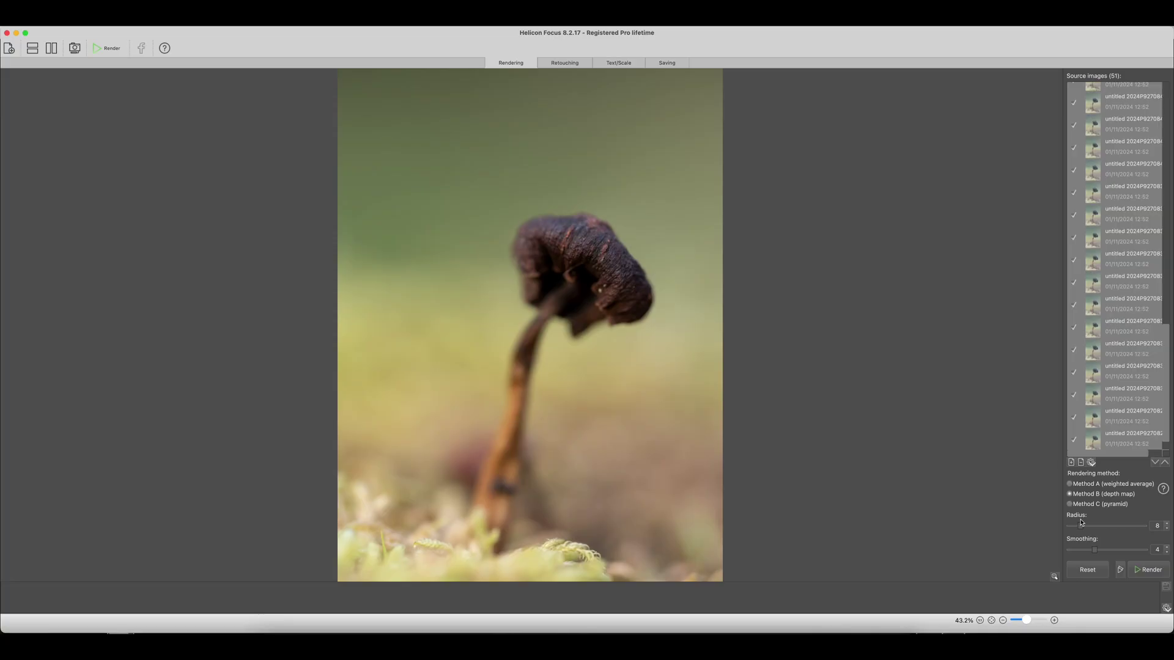
pyautogui.click(1148, 569)
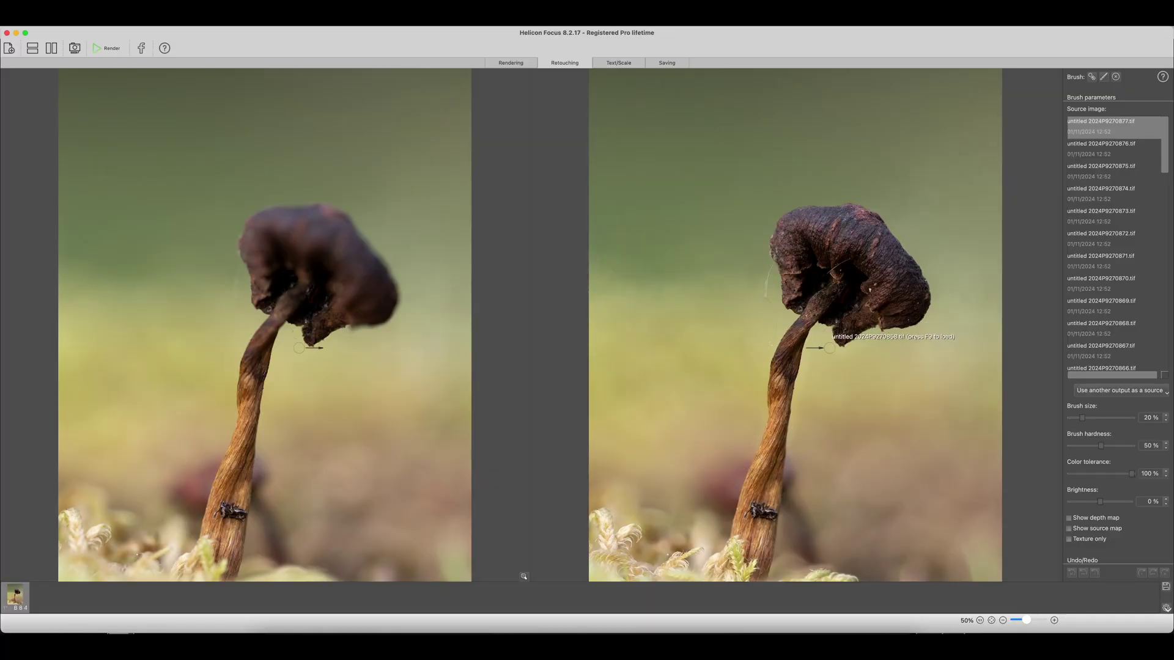
# Read the help's Retouching / Copy from source section, then minimize the help window
pyautogui.press('F1')
pyautogui.scroll(-5, 598, 350)
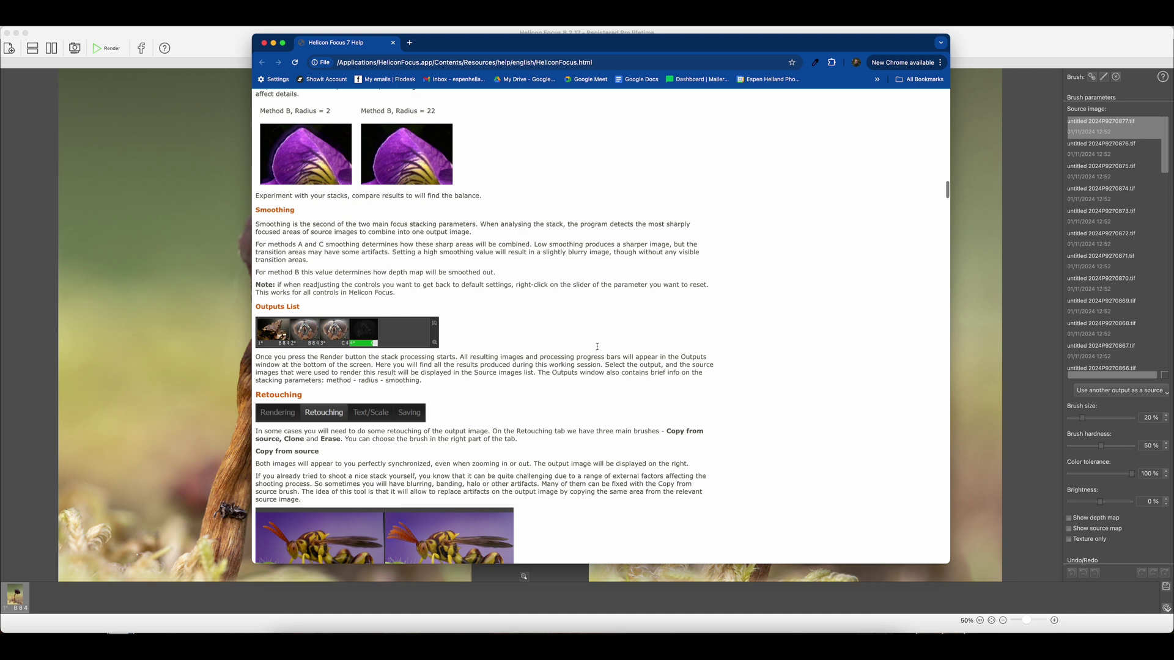
pyautogui.scroll(-3, 598, 350)
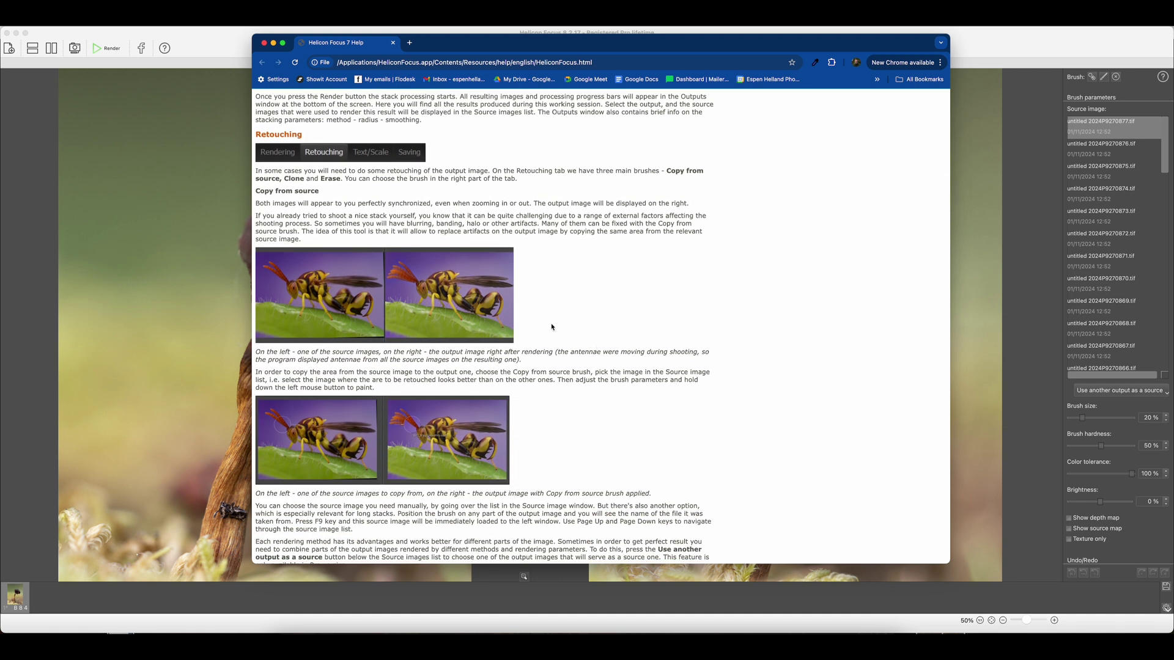
pyautogui.click(274, 46)
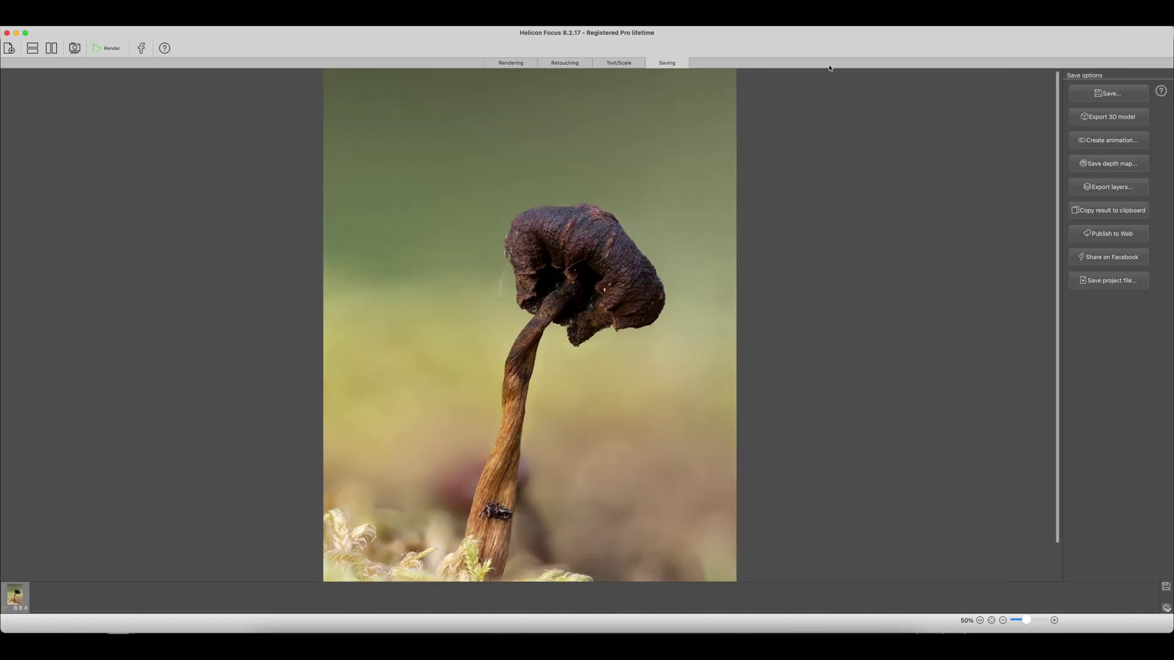
# Open the Save image dialog for the sharp render, offering TIFF with LZW compression
pyautogui.click(1105, 95)
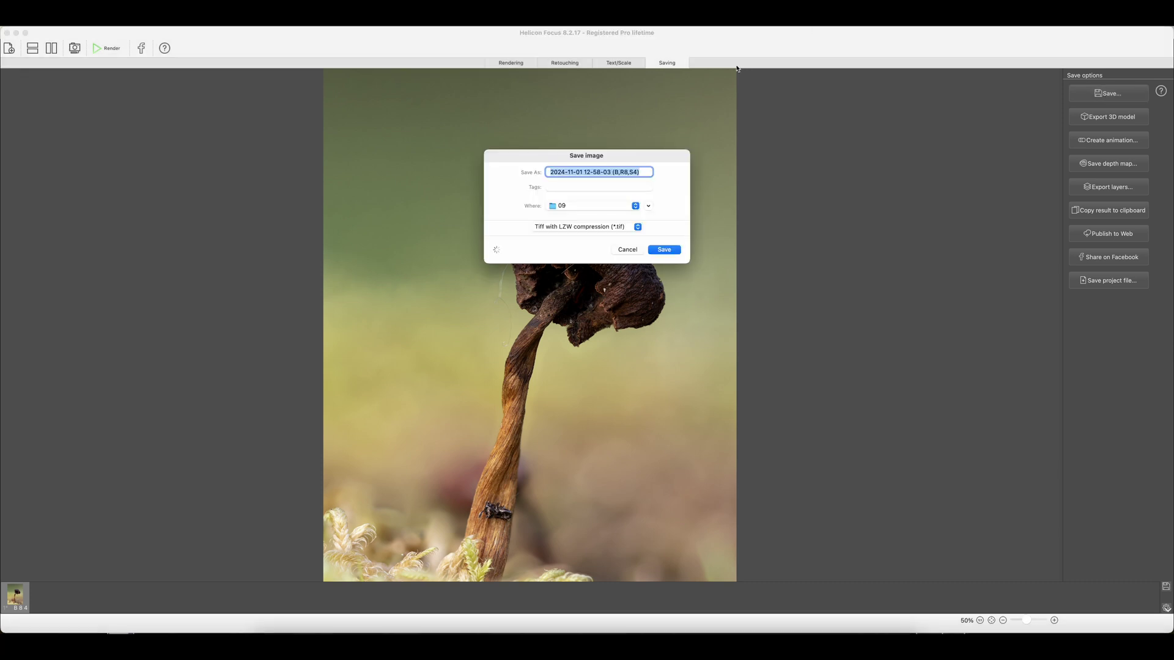